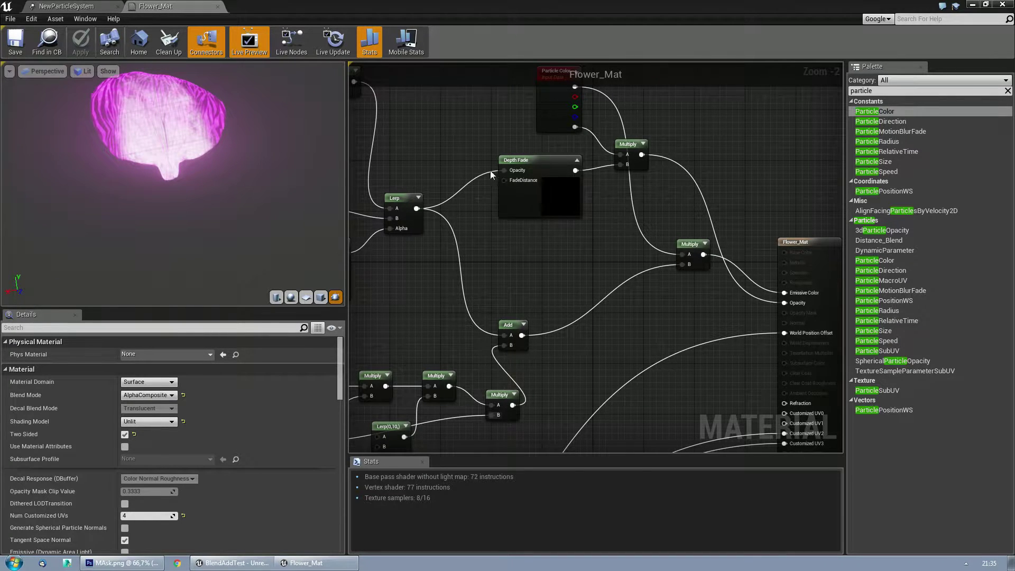
# Step: Set the Flower_Mat blend mode to Translucent, save the material, and open NewParticleSystem to check the effect
pyautogui.moveTo(463, 130); pyautogui.dragTo(580, 214, button='right')
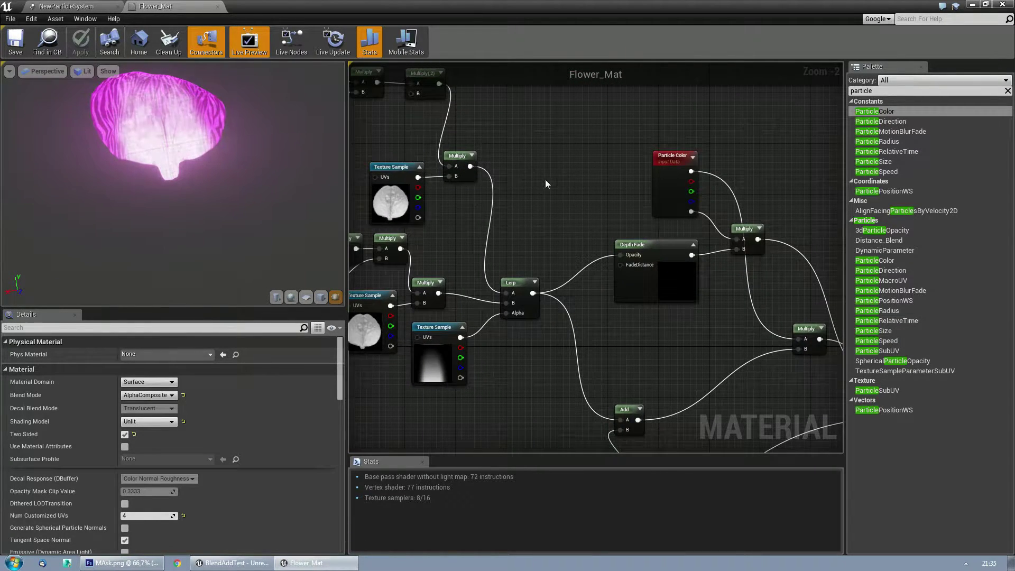
pyautogui.click(138, 395)
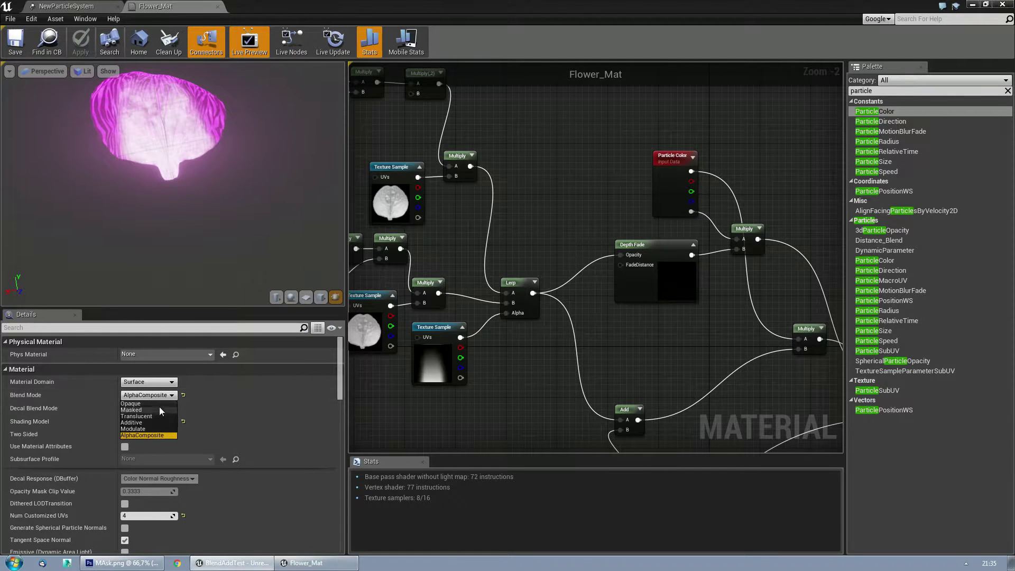
pyautogui.click(137, 416)
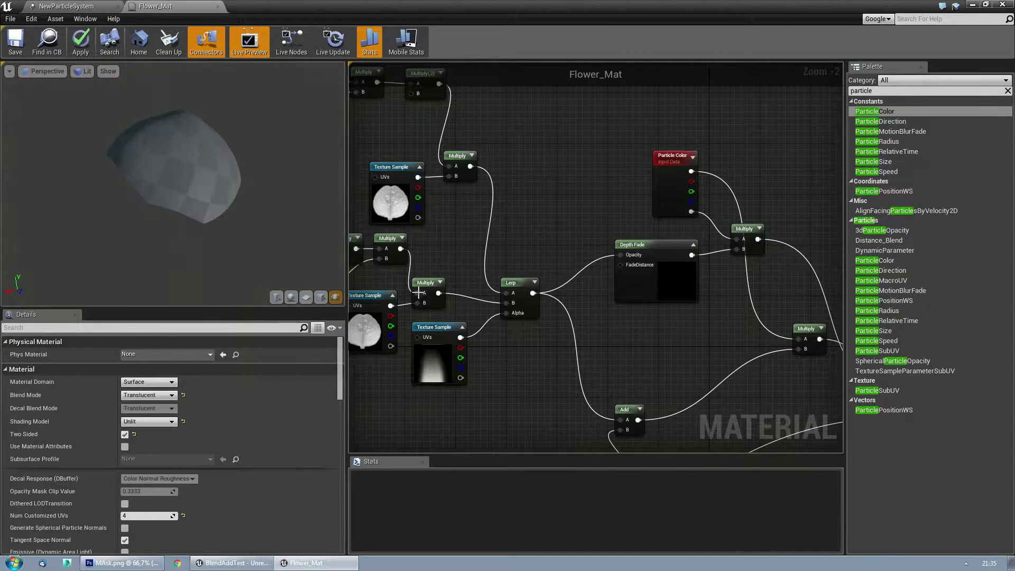
pyautogui.click(16, 41)
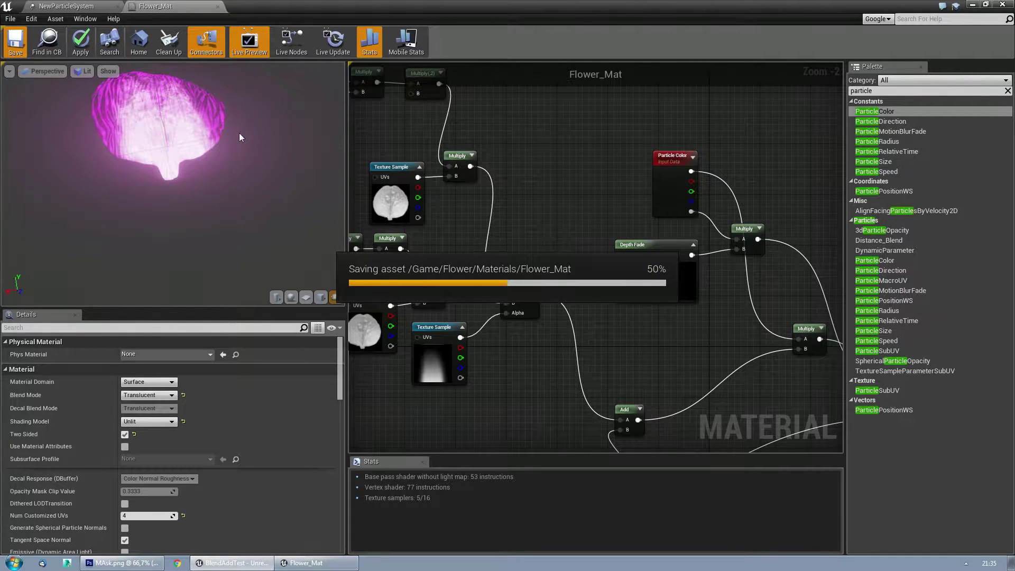
pyautogui.click(68, 7)
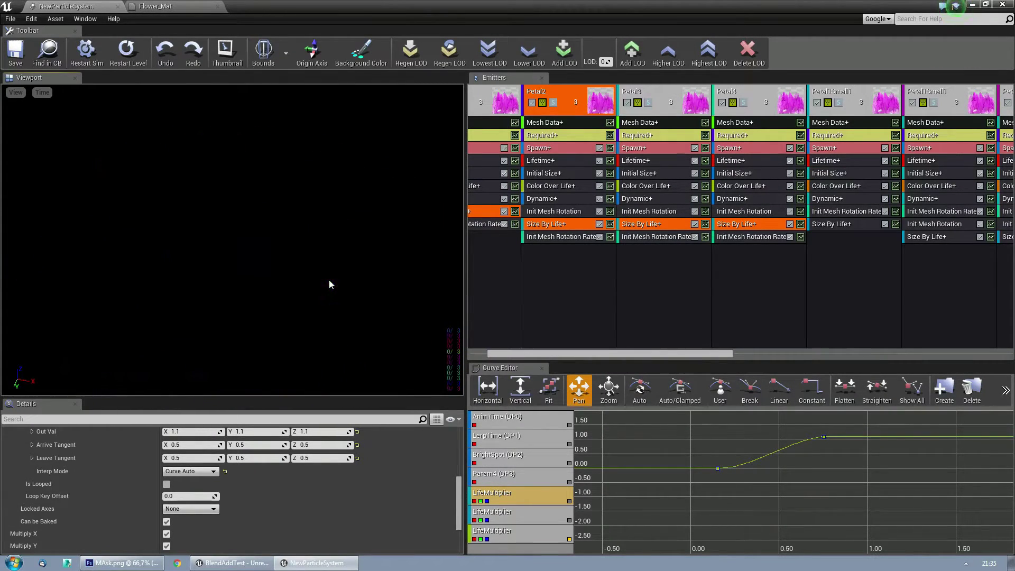
# Step: Switch the Flower_Mat blend mode back to AlphaComposite, save the material, and return to NewParticleSystem
pyautogui.click(175, 6)
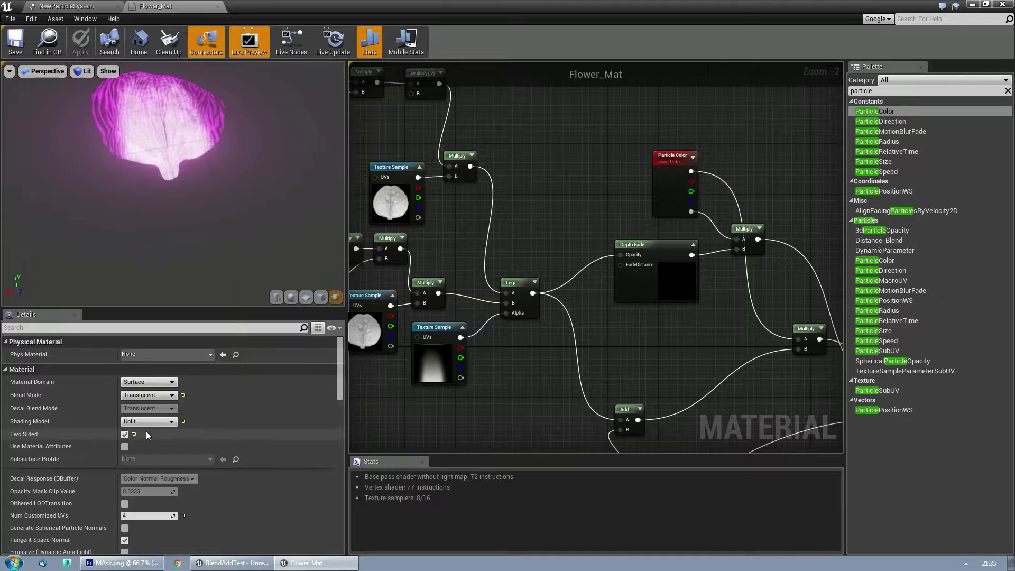
pyautogui.click(147, 396)
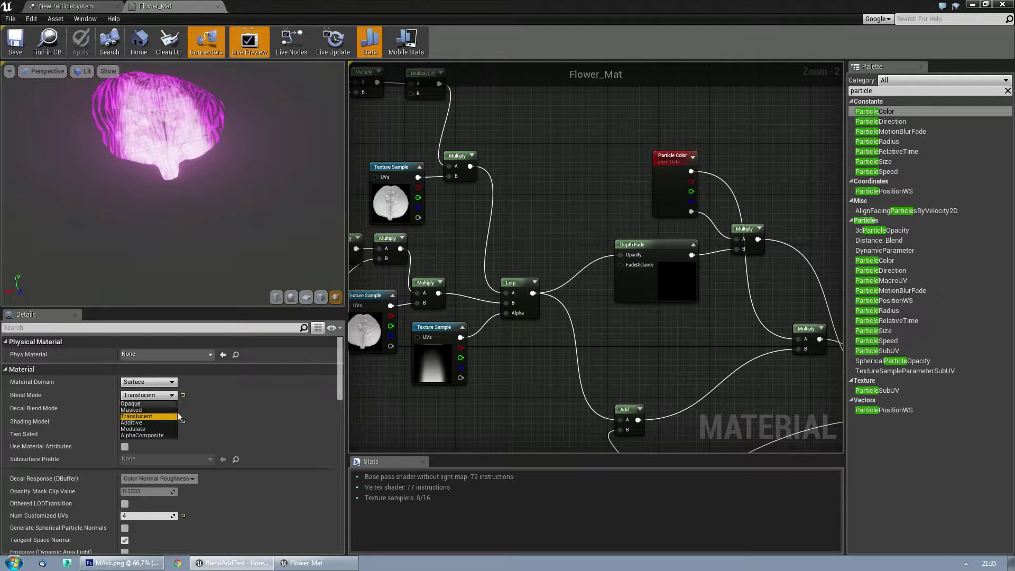
pyautogui.click(151, 435)
pyautogui.click(14, 46)
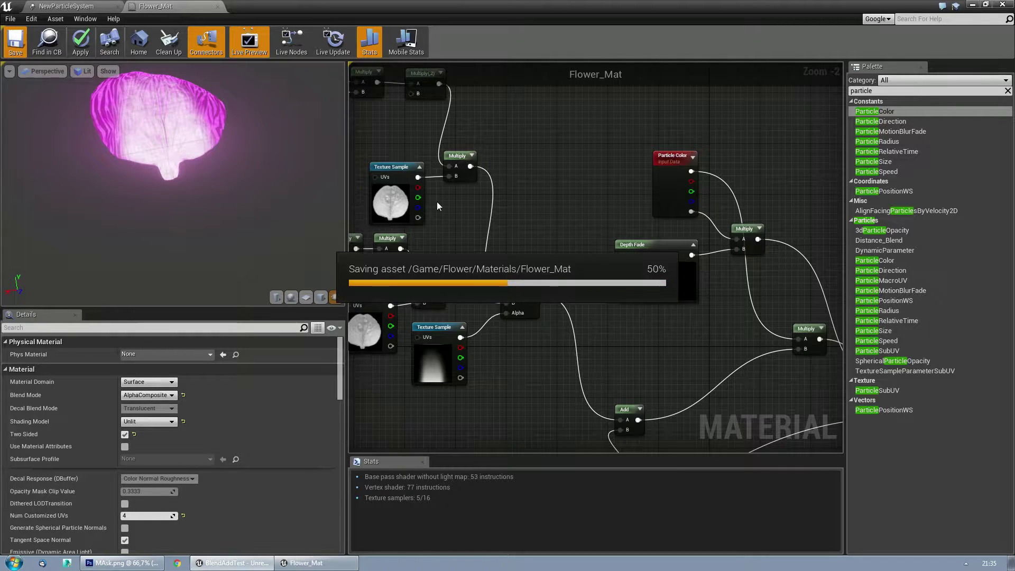
pyautogui.click(84, 8)
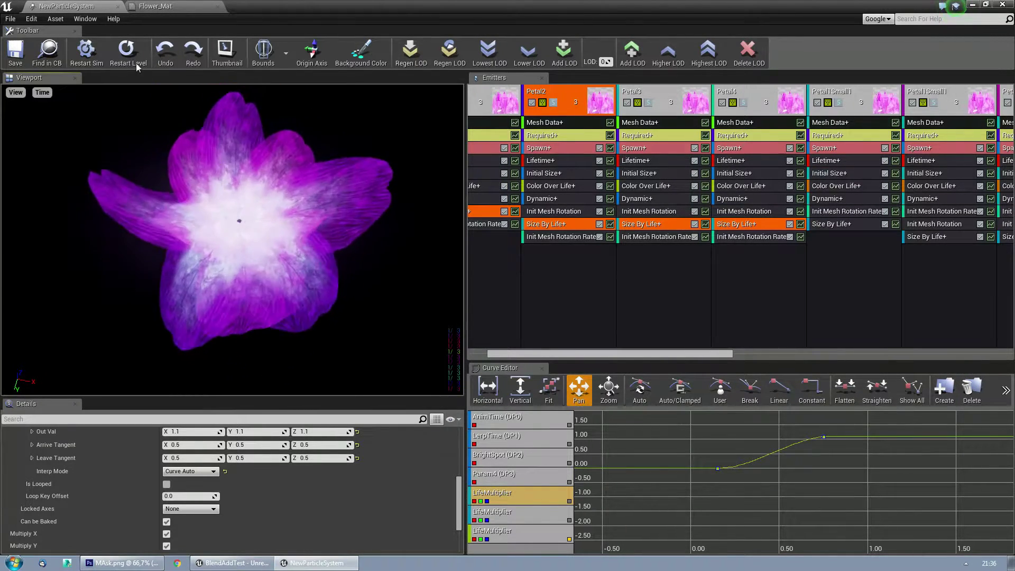
# Step: Move the asset editor window aside to uncover the level viewport
pyautogui.moveTo(312, 5); pyautogui.dragTo(553, 72)
pyautogui.moveTo(655, 77); pyautogui.dragTo(1014, 73)
pyautogui.moveTo(554, 324)
pyautogui.mouseDown(button='right')
pyautogui.moveTo(551, 311)
pyautogui.moveTo(553, 324)
pyautogui.mouseUp(button='right')
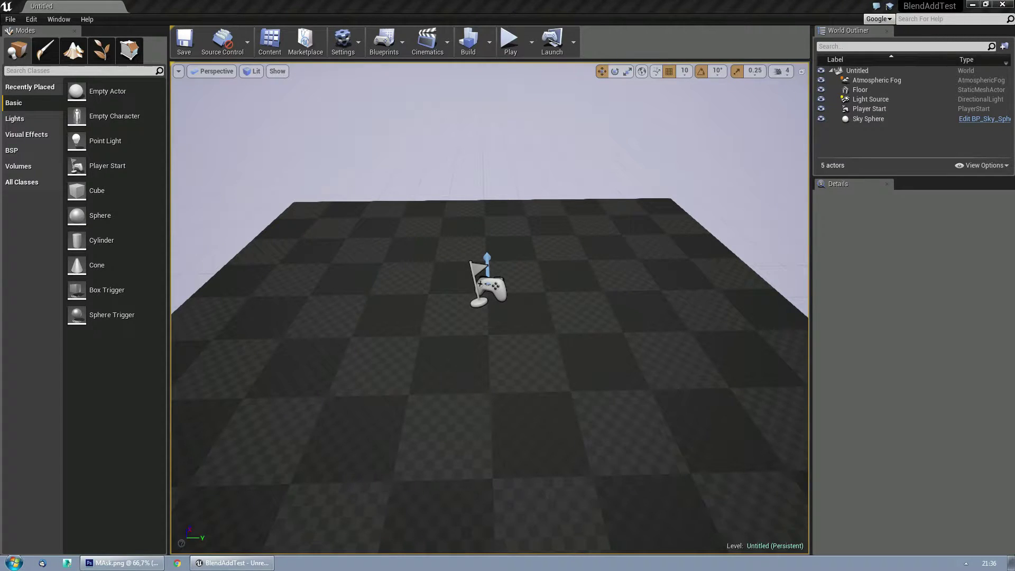
# Step: Place NewParticleSystem in the level above the floor at X 10, Y -140, Z 240 cm
pyautogui.moveTo(1014, 211); pyautogui.dragTo(323, 182)
pyautogui.press('s')
pyautogui.moveTo(385, 251); pyautogui.dragTo(386, 298, button='right')
pyautogui.moveTo(467, 216); pyautogui.dragTo(351, 160)
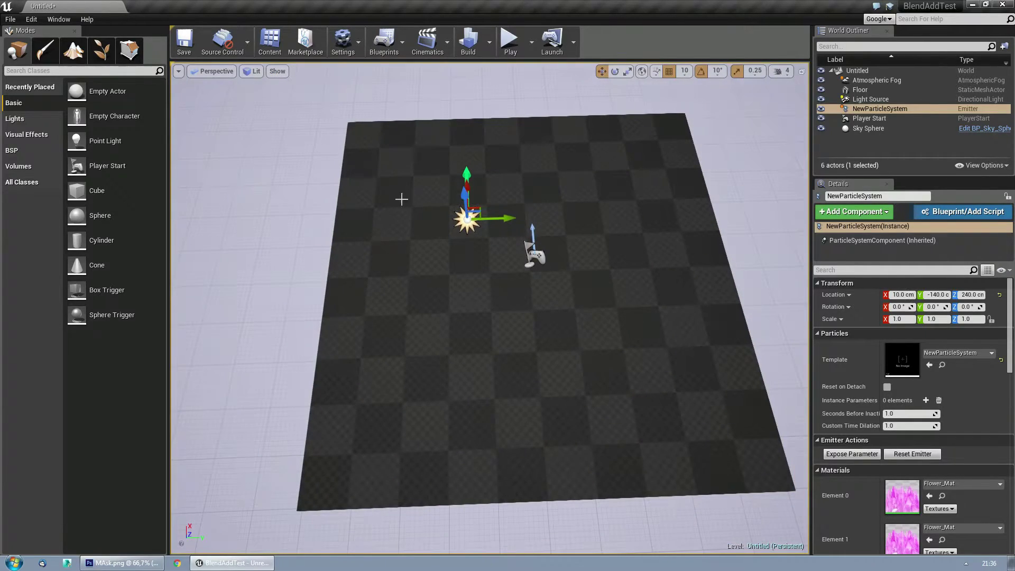
pyautogui.moveTo(570, 254)
pyautogui.mouseDown(button='right')
pyautogui.moveTo(562, 236)
pyautogui.moveTo(570, 252)
pyautogui.mouseUp(button='right')
pyautogui.press('w')
pyautogui.press('Escape')
# Step: Lower the NewParticleSystem emitter to a height of Z 90 cm above the floor
pyautogui.moveTo(532, 304); pyautogui.dragTo(502, 289, button='right')
pyautogui.press('s')
pyautogui.press('d')
pyautogui.moveTo(541, 328); pyautogui.dragTo(507, 324, button='right')
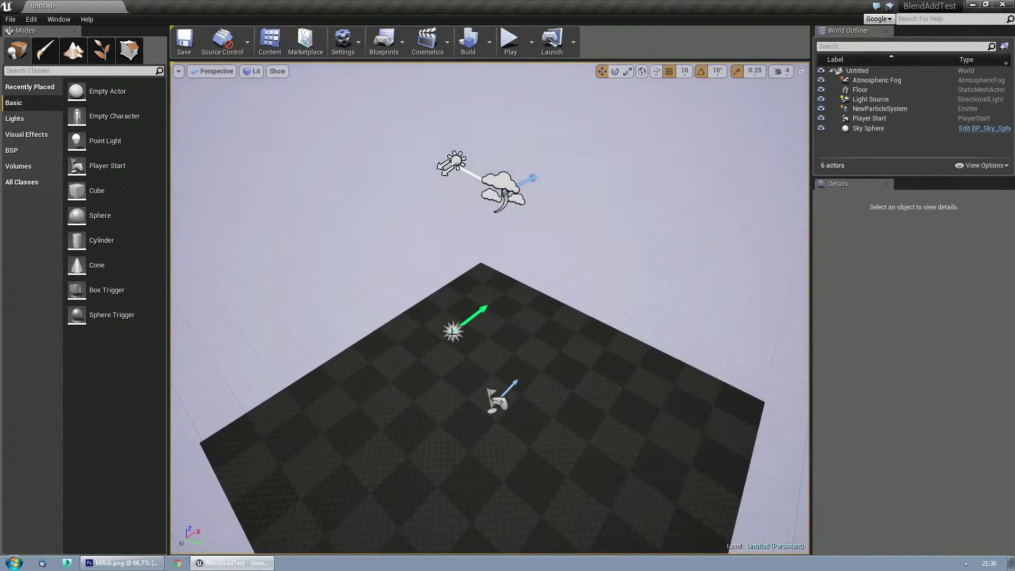
pyautogui.click(452, 332)
pyautogui.moveTo(451, 307); pyautogui.dragTo(456, 349)
pyautogui.moveTo(525, 374); pyautogui.dragTo(526, 401, button='right')
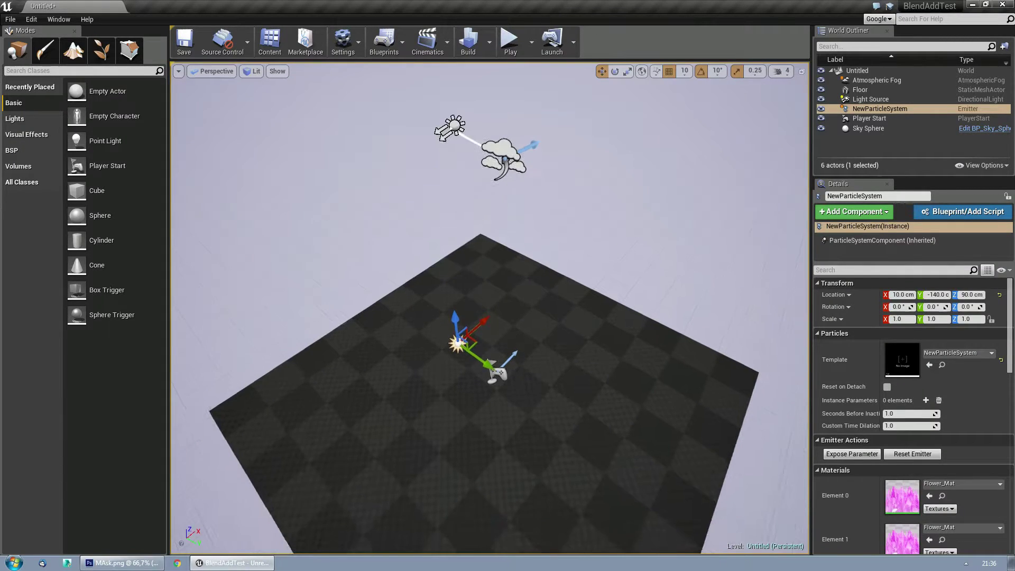
# Step: Delete the NewParticleSystem emitter from the level
pyautogui.press('Escape')
pyautogui.press('w')
pyautogui.moveTo(530, 344)
pyautogui.mouseDown(button='right')
pyautogui.moveTo(529, 370)
pyautogui.moveTo(529, 349)
pyautogui.mouseUp(button='right')
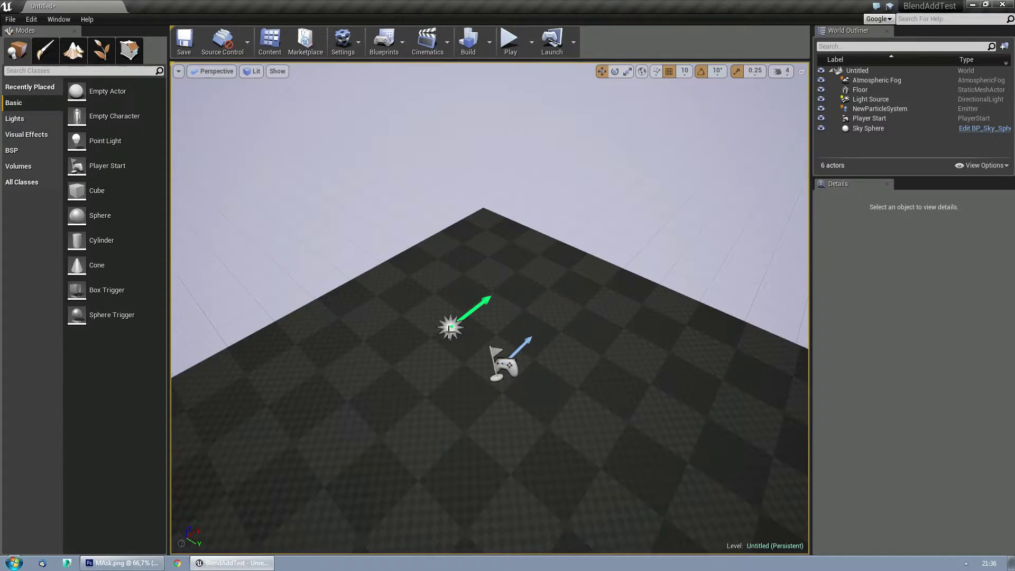
pyautogui.click(449, 328)
pyautogui.press('Delete')
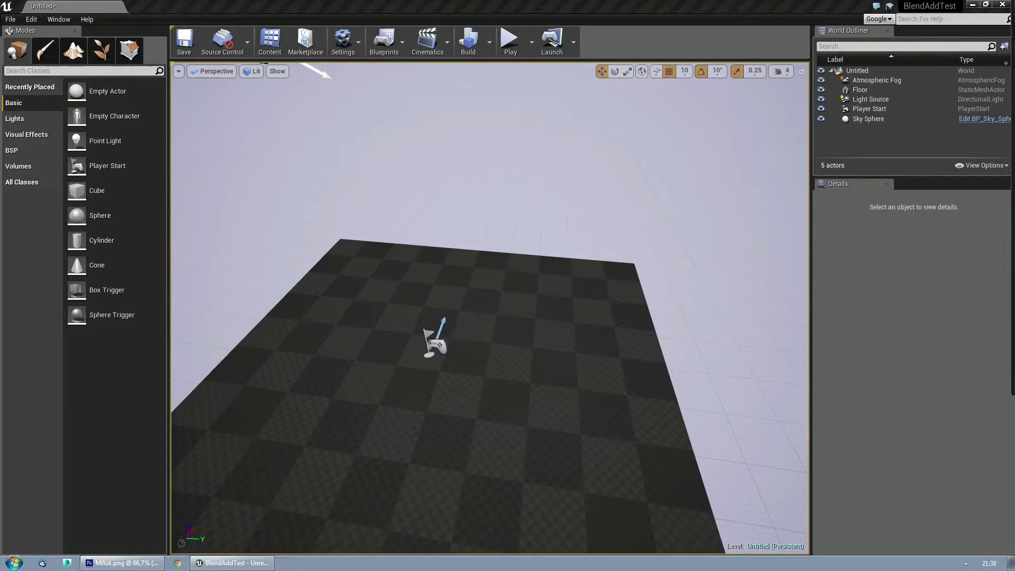
# Step: Place NewParticleSystem on the floor near the player start at X -70, Y -70, Z 20 cm
pyautogui.moveTo(649, 285); pyautogui.dragTo(399, 390)
pyautogui.moveTo(400, 390); pyautogui.dragTo(349, 338, button='right')
pyautogui.moveTo(500, 346); pyautogui.dragTo(480, 343, button='right')
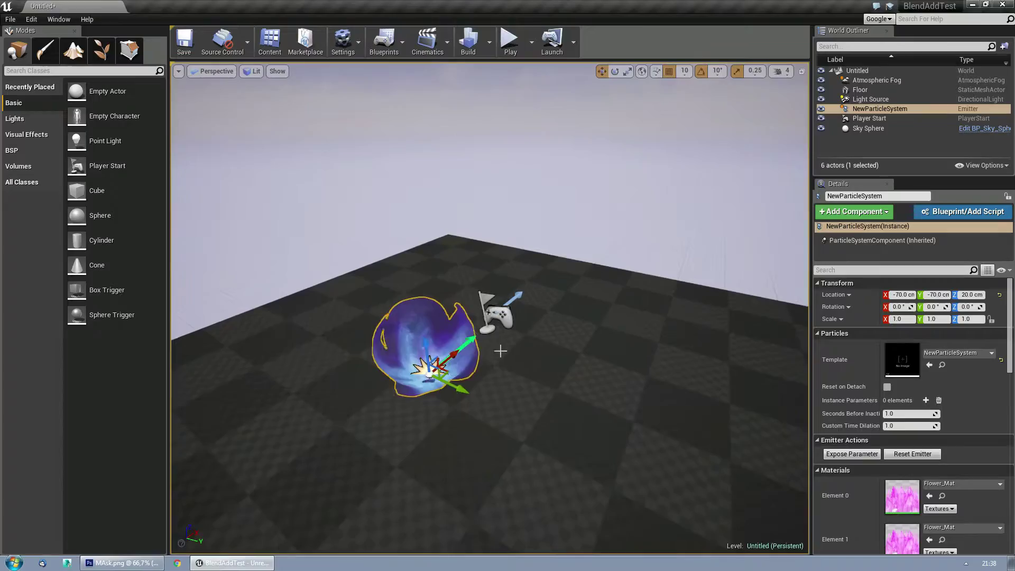
pyautogui.press('Escape')
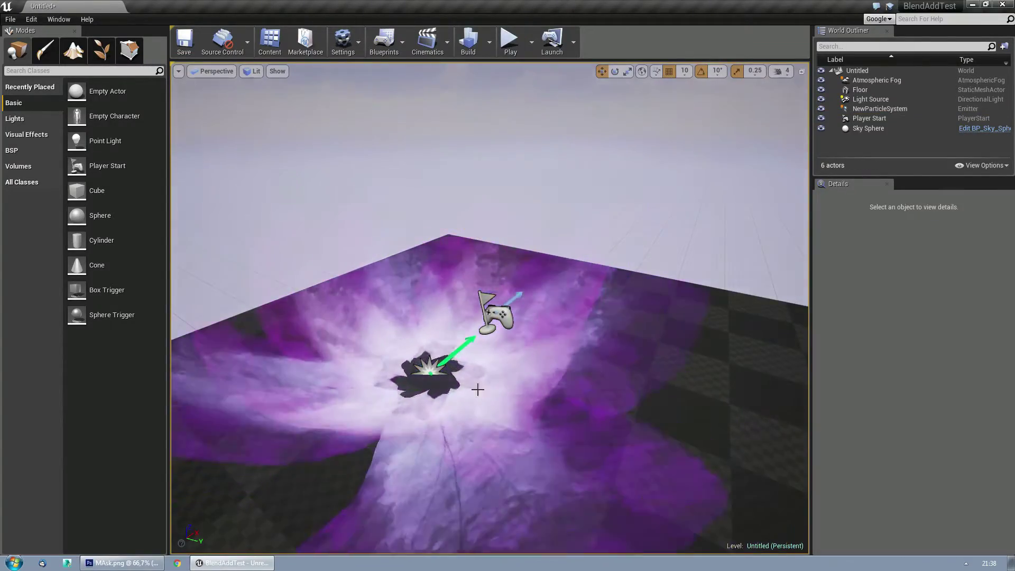
# Step: Raise the flower emitter to Z 130 cm and turn on game view to inspect the effect without editor icons
pyautogui.click(429, 367)
pyautogui.moveTo(427, 343); pyautogui.dragTo(426, 283)
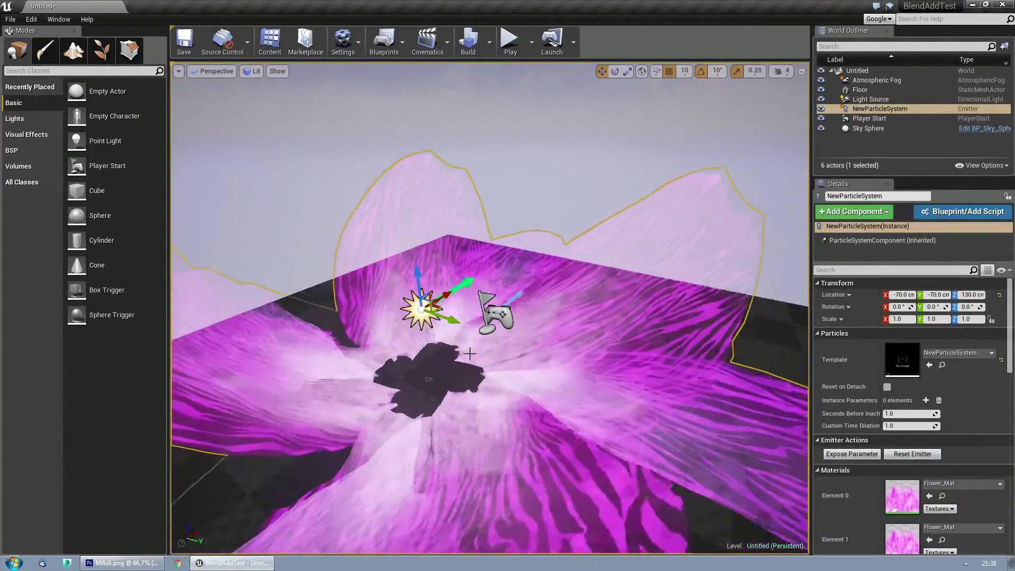
pyautogui.moveTo(492, 371); pyautogui.dragTo(481, 389, button='right')
pyautogui.press('g')
pyautogui.moveTo(574, 379); pyautogui.dragTo(542, 337, button='right')
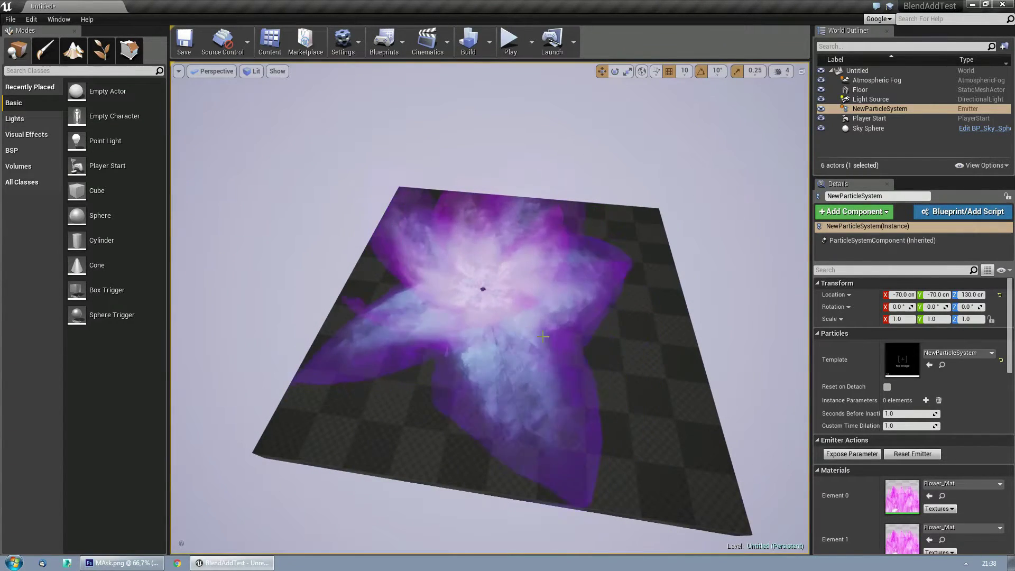
pyautogui.moveTo(543, 336); pyautogui.dragTo(543, 325, button='right')
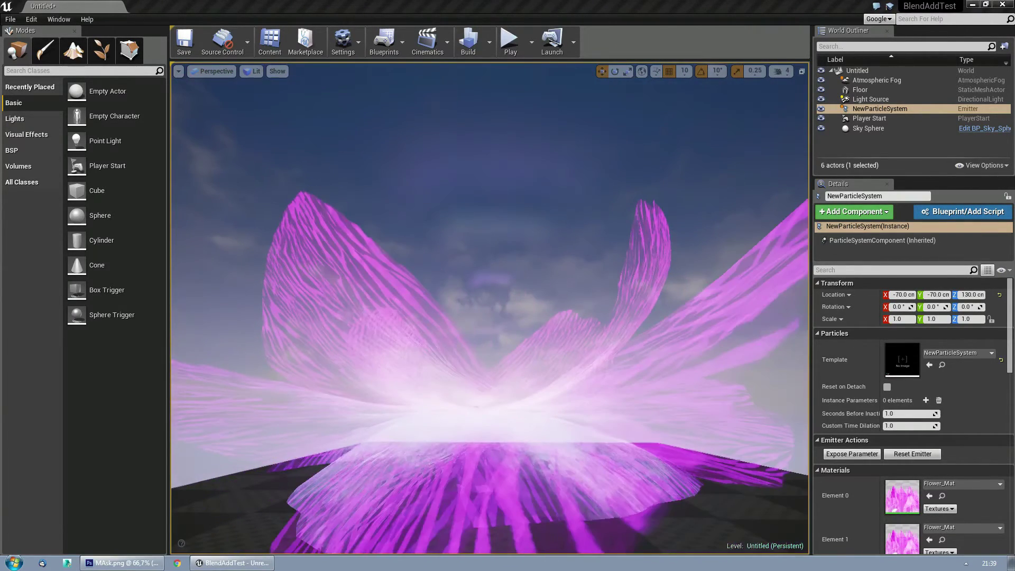
# Step: Save the Flower_Mat material
pyautogui.hotkey('ctrl', 's')
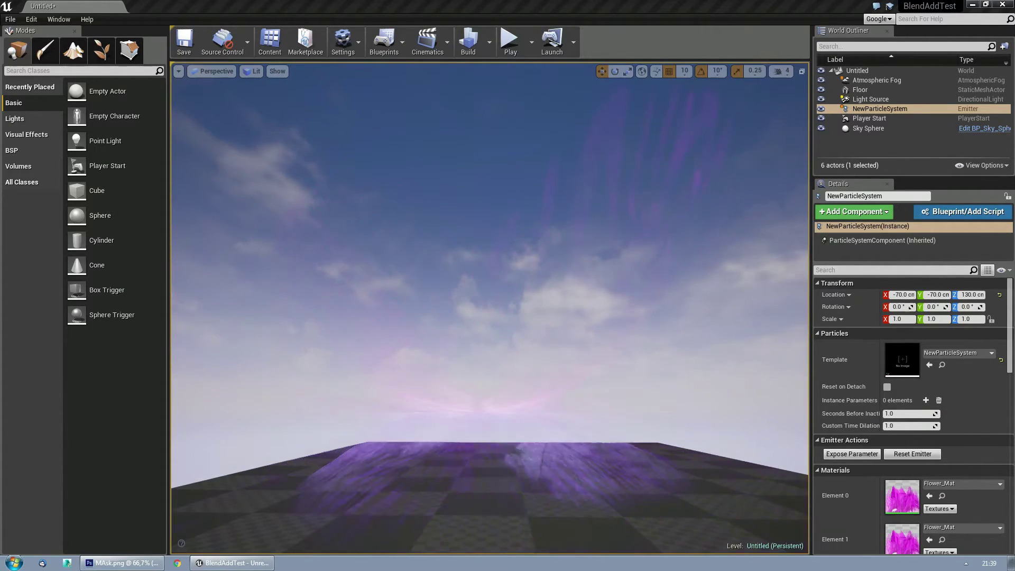
pyautogui.hotkey('ctrl', 's')
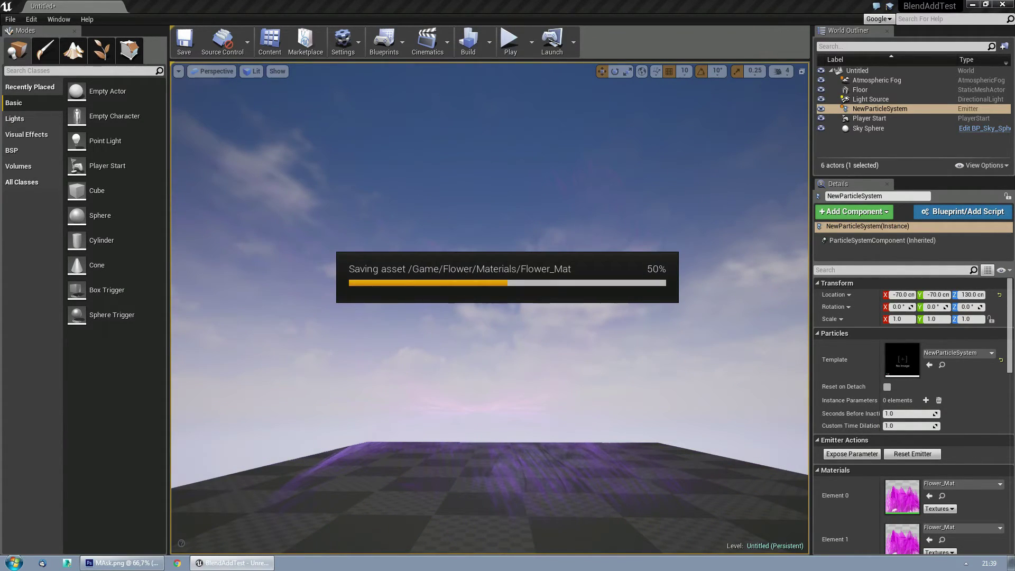